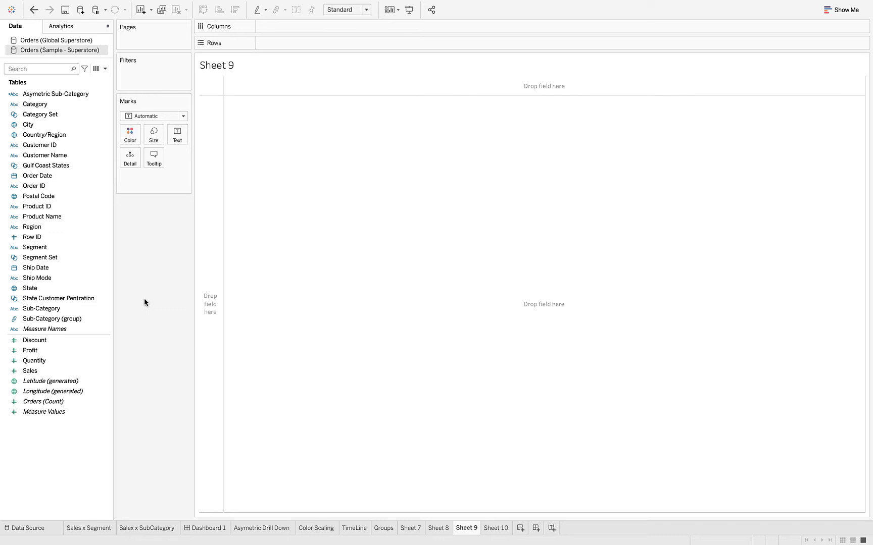
Step: Create a set from the State field that contains only Alabama
{"action": "left_click", "coordinate": [73, 288]}
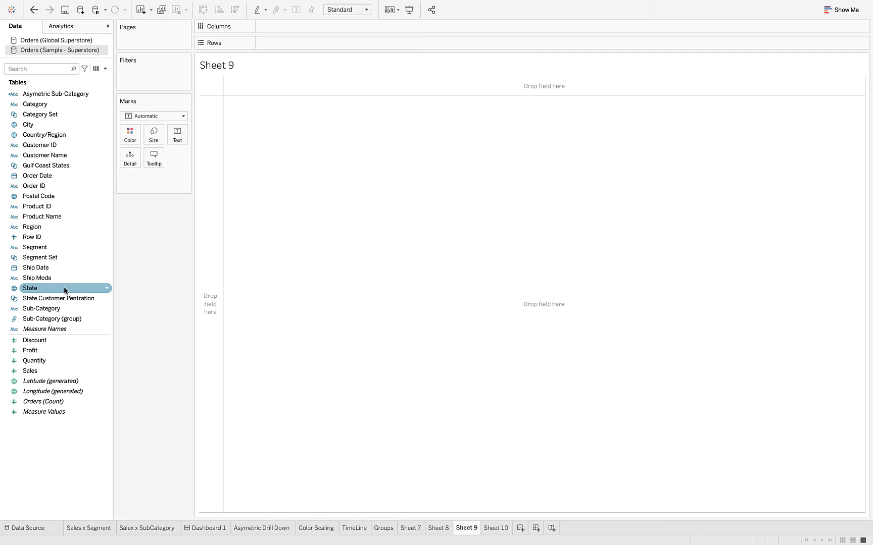
{"action": "left_click", "coordinate": [107, 288]}
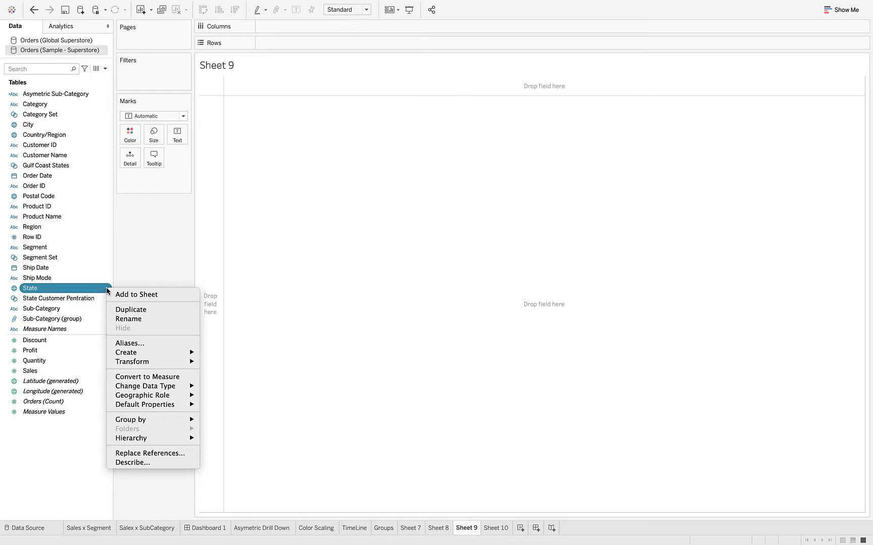
{"action": "mouse_move", "coordinate": [143, 354]}
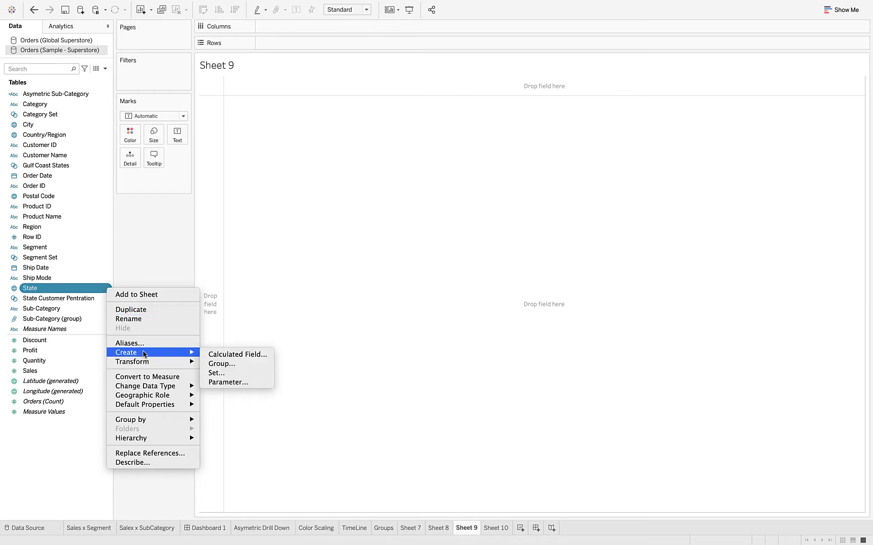
{"action": "left_click", "coordinate": [216, 373]}
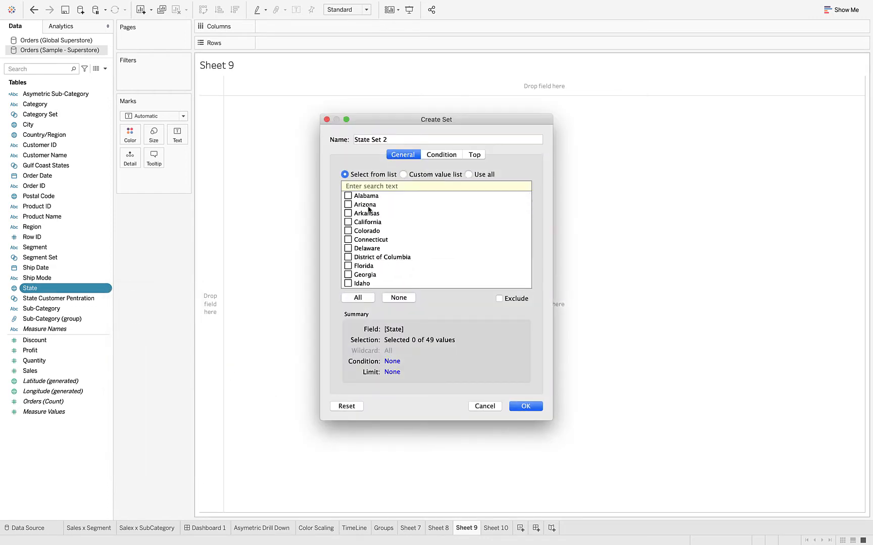
{"action": "left_click", "coordinate": [347, 197]}
{"action": "left_click", "coordinate": [524, 408]}
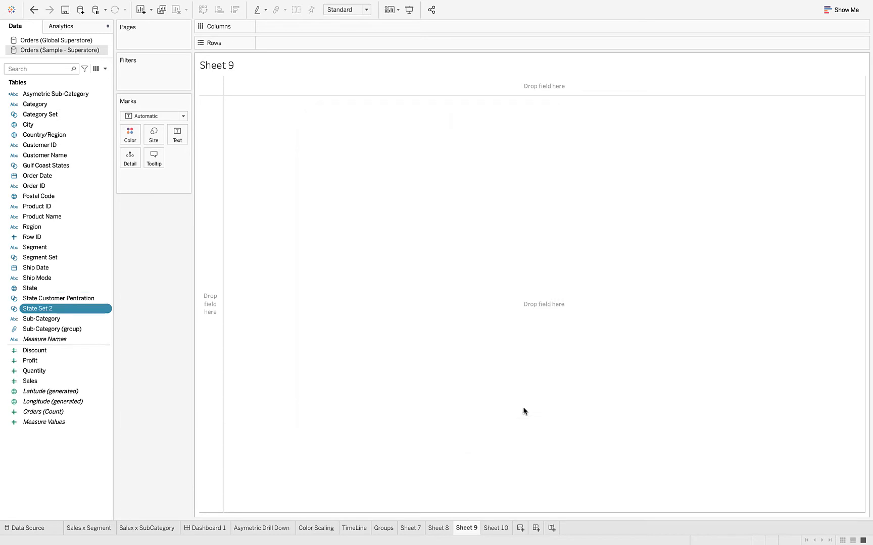
Step: Plot State as a map on Sheet 9 and color the marks by membership in State Set 2
{"action": "double_click", "coordinate": [38, 289]}
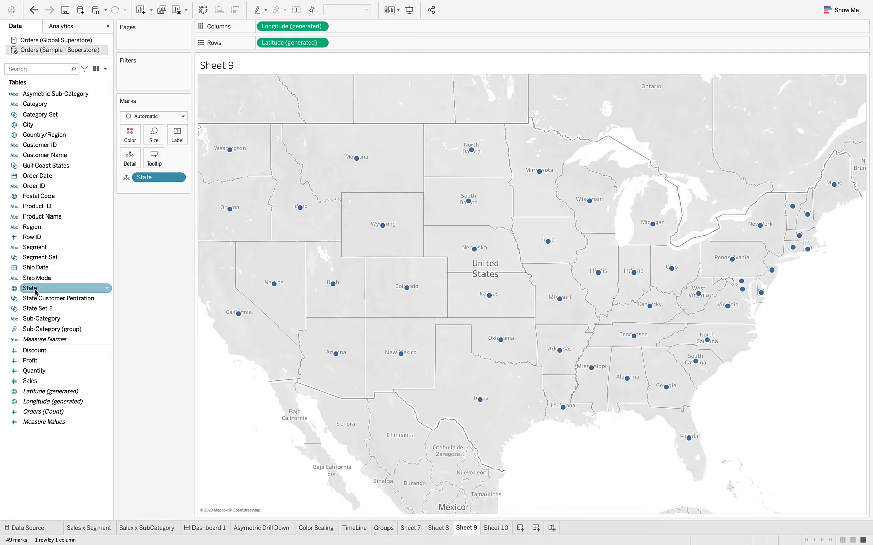
{"action": "left_click", "coordinate": [39, 309]}
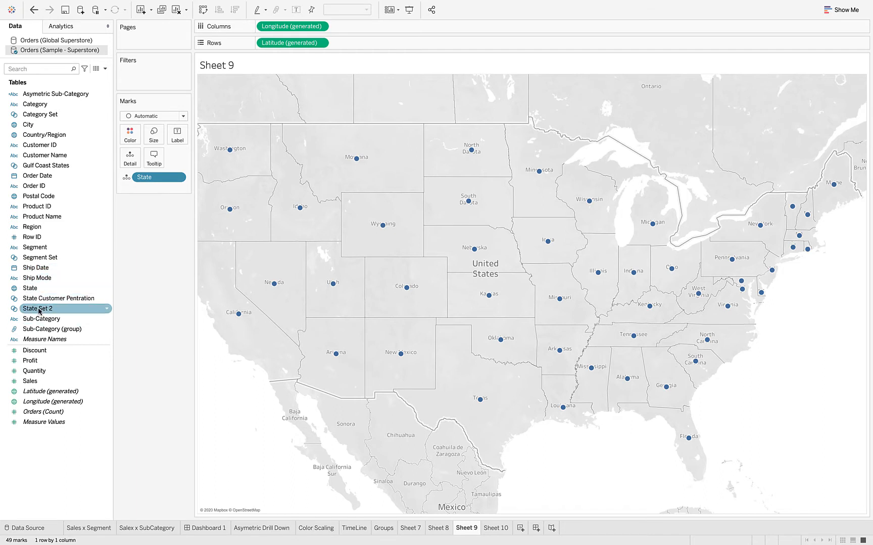
{"action": "left_click_drag", "start_coordinate": [45, 312], "coordinate": [128, 131]}
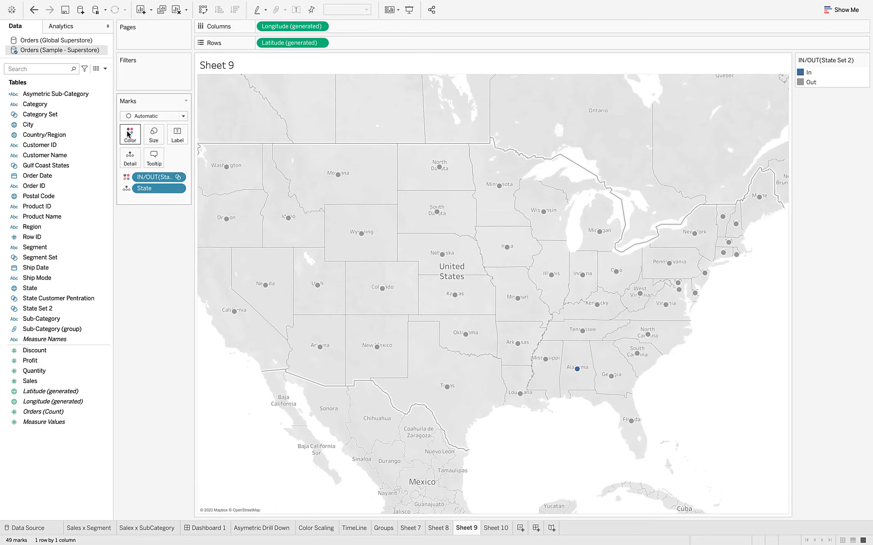
Step: Enlarge the map's circle marks so the state dots stand out clearly
{"action": "left_click", "coordinate": [155, 134]}
{"action": "left_click_drag", "start_coordinate": [178, 160], "coordinate": [204, 161]}
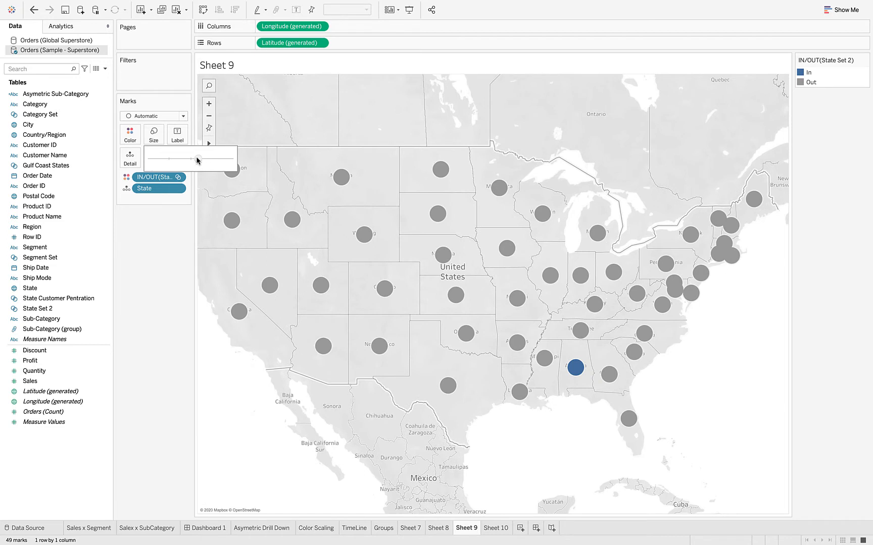
{"action": "left_click_drag", "start_coordinate": [204, 161], "coordinate": [197, 160]}
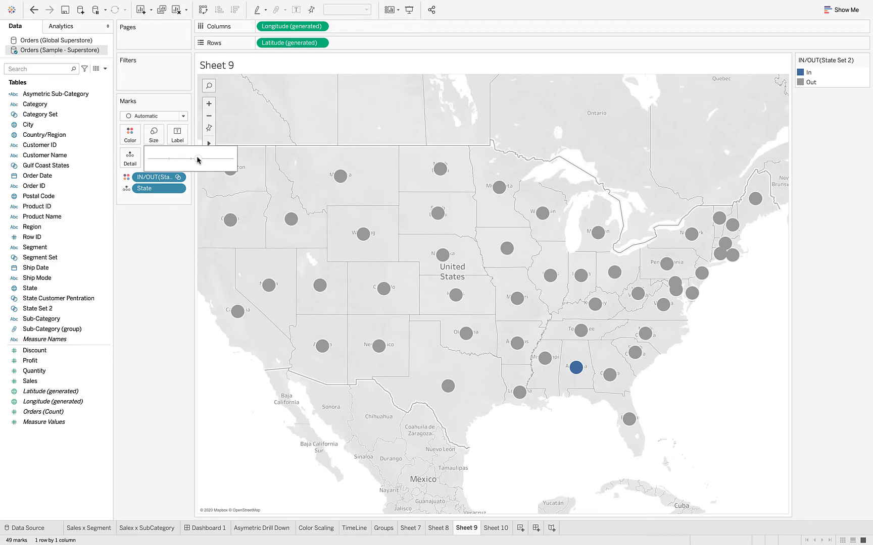
{"action": "left_click", "coordinate": [160, 239]}
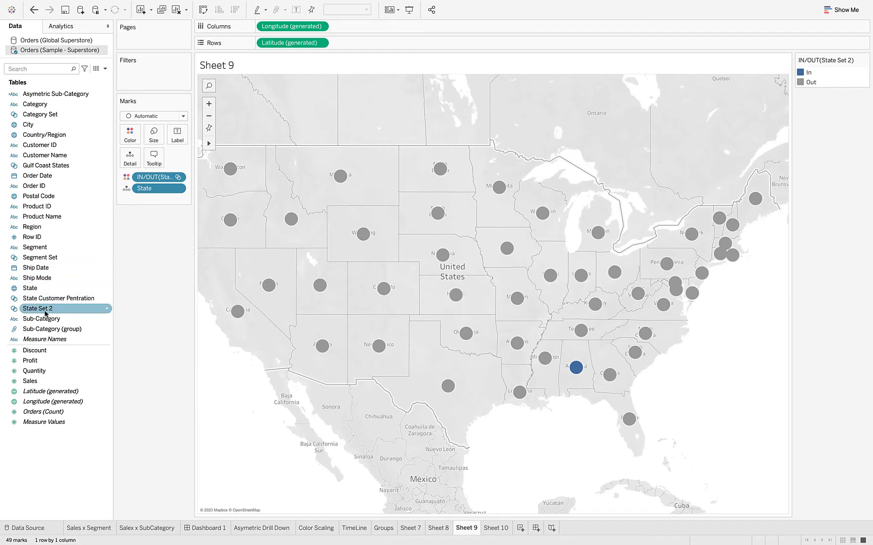
Step: Show the set control for State Set 2 on the sheet and look through its list of states
{"action": "left_click", "coordinate": [107, 309]}
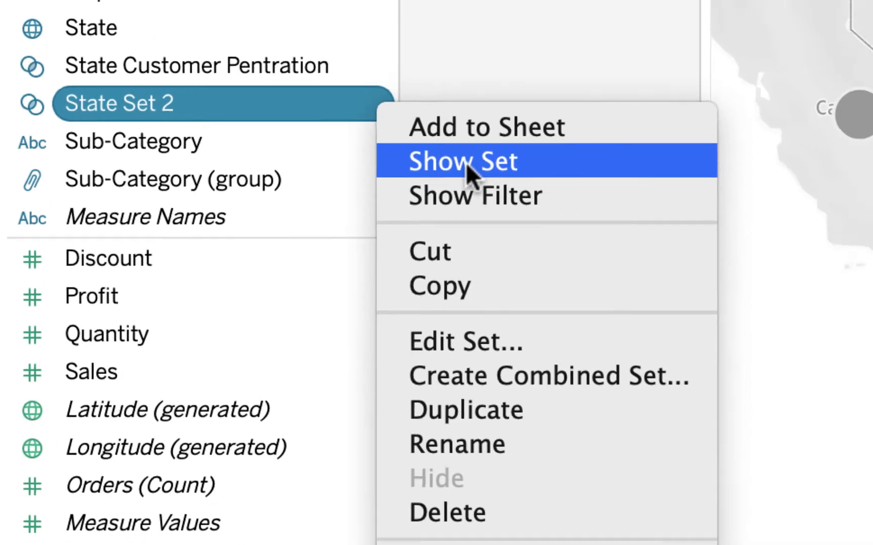
{"action": "left_click", "coordinate": [525, 139]}
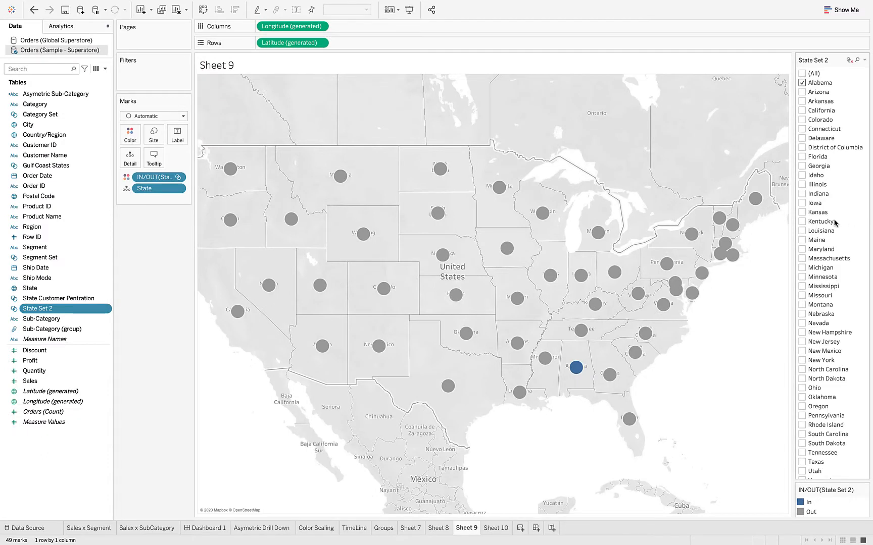
{"action": "scroll", "coordinate": [834, 222], "scroll_direction": "down", "scroll_amount": 3}
{"action": "scroll", "coordinate": [834, 222], "scroll_direction": "up", "scroll_amount": 3}
{"action": "scroll", "coordinate": [834, 222], "scroll_direction": "down", "scroll_amount": 2}
{"action": "scroll", "coordinate": [834, 222], "scroll_direction": "up", "scroll_amount": 2}
Step: Add Illinois, Massachusetts, Nebraska, North Carolina, Oregon and South Dakota to State Set 2 through its set control
{"action": "left_click", "coordinate": [802, 185]}
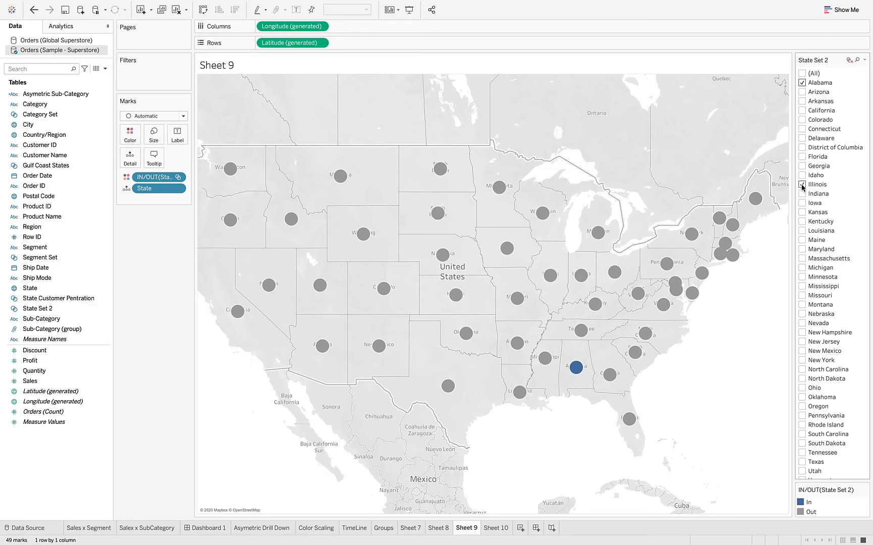
{"action": "left_click", "coordinate": [803, 259]}
{"action": "left_click", "coordinate": [802, 314]}
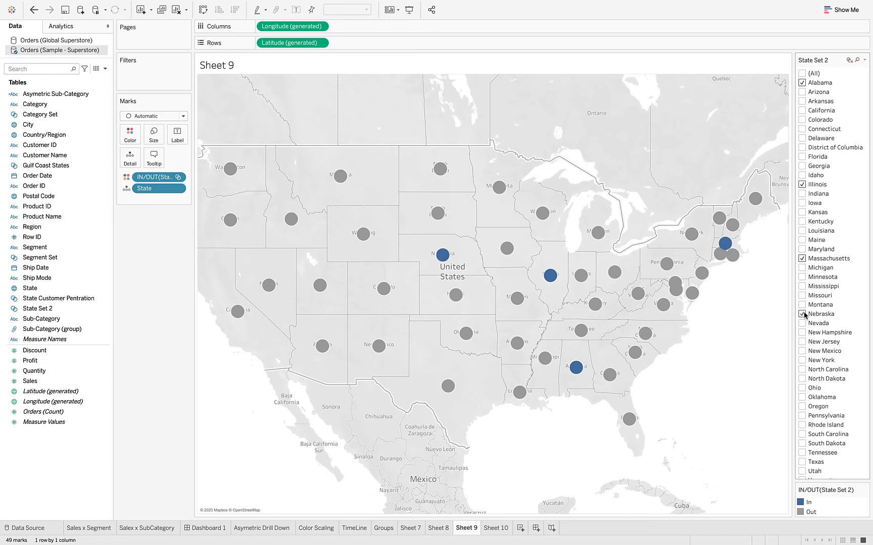
{"action": "left_click", "coordinate": [802, 370]}
{"action": "left_click", "coordinate": [803, 407]}
{"action": "left_click", "coordinate": [802, 443]}
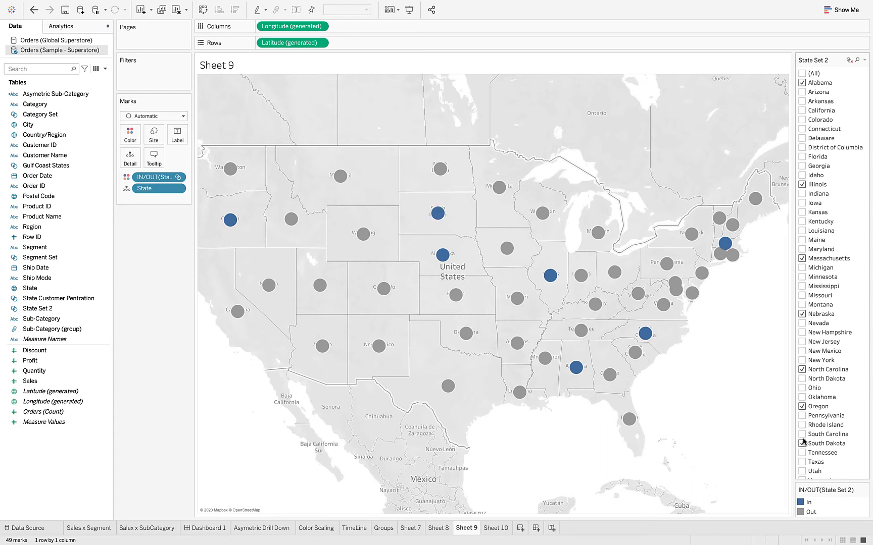
Step: Remove Oregon and North Carolina from State Set 2 and add Kentucky and Iowa
{"action": "left_click", "coordinate": [802, 407]}
{"action": "left_click", "coordinate": [802, 370]}
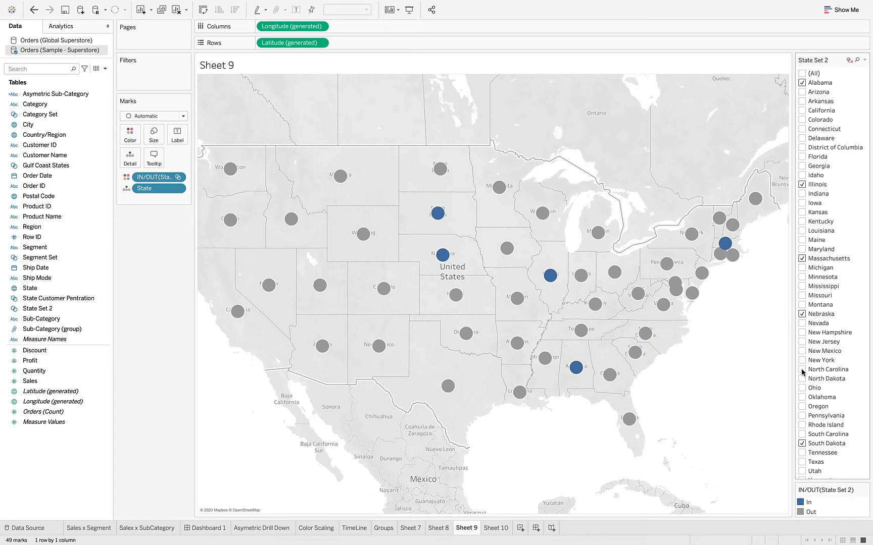
{"action": "left_click", "coordinate": [802, 221]}
{"action": "left_click", "coordinate": [802, 203]}
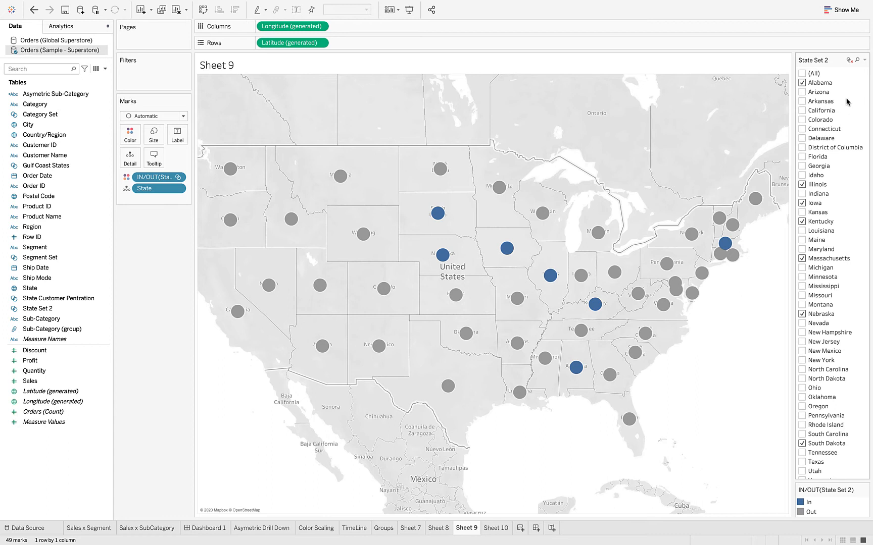
Step: Change the State Set 2 control to a multiple values dropdown and expand its list of states
{"action": "left_click", "coordinate": [864, 60]}
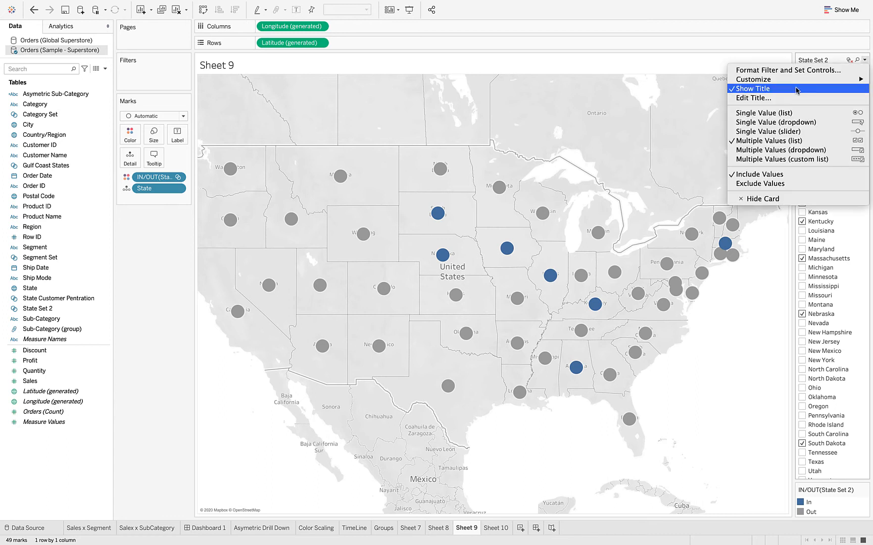
{"action": "left_click", "coordinate": [791, 150]}
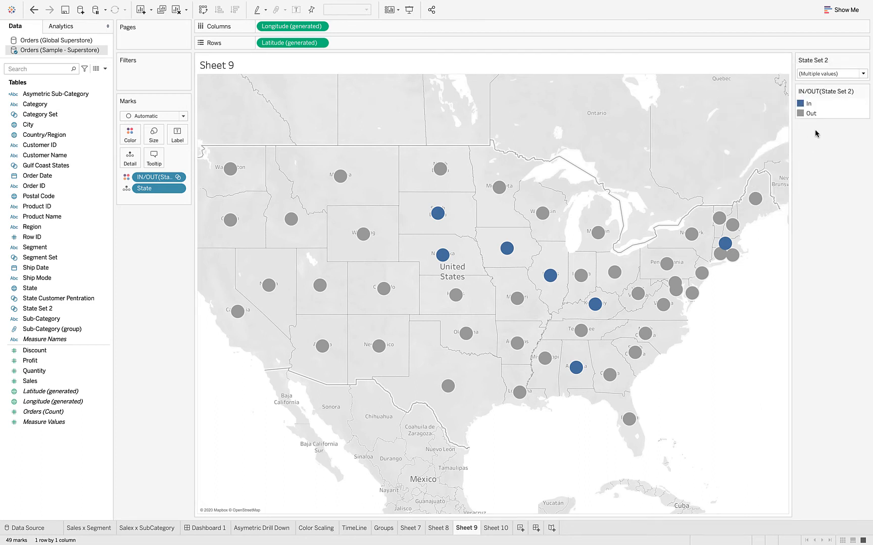
{"action": "left_click", "coordinate": [863, 73]}
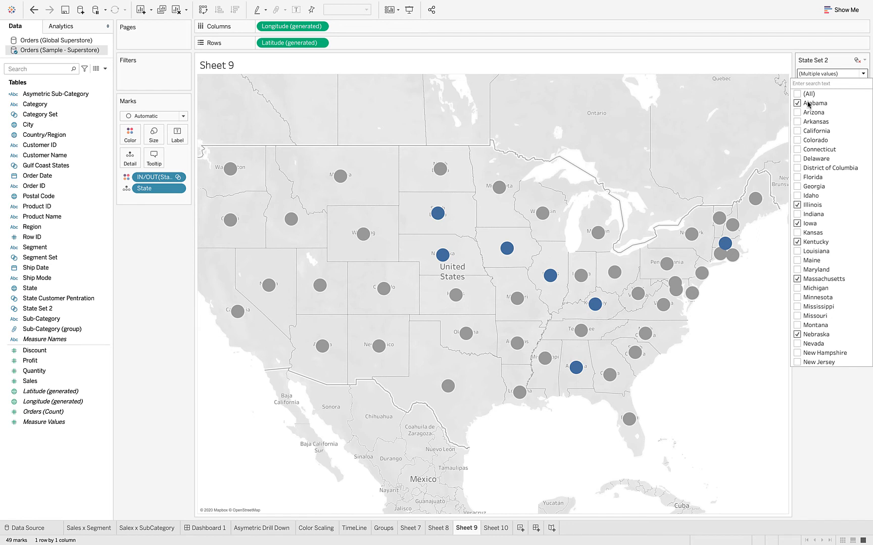
Step: Empty State Set 2 by removing Alabama, Illinois, Iowa, Kentucky, Massachusetts, Nebraska and South Dakota
{"action": "left_click", "coordinate": [797, 104]}
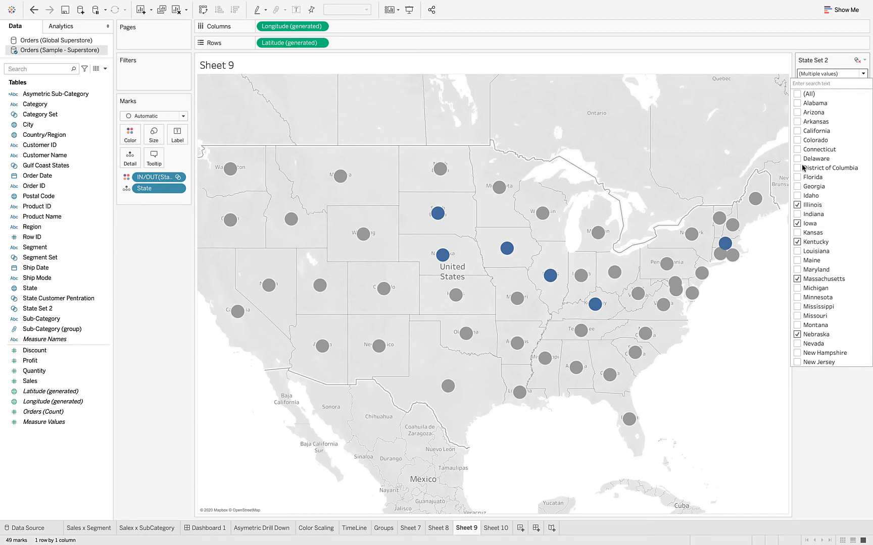
{"action": "left_click", "coordinate": [797, 205]}
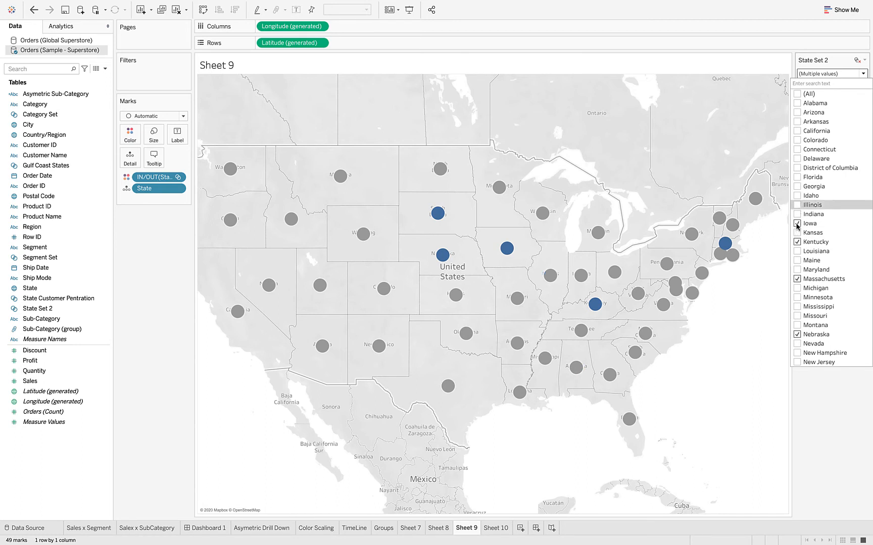
{"action": "left_click", "coordinate": [797, 223]}
{"action": "left_click", "coordinate": [797, 242]}
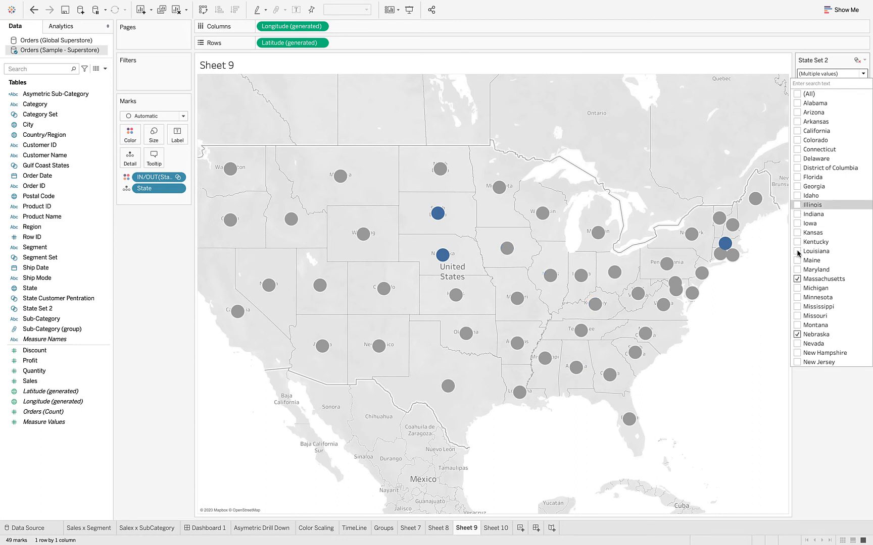
{"action": "left_click", "coordinate": [797, 279]}
{"action": "left_click", "coordinate": [797, 335]}
{"action": "scroll", "coordinate": [796, 336], "scroll_direction": "down", "scroll_amount": 4}
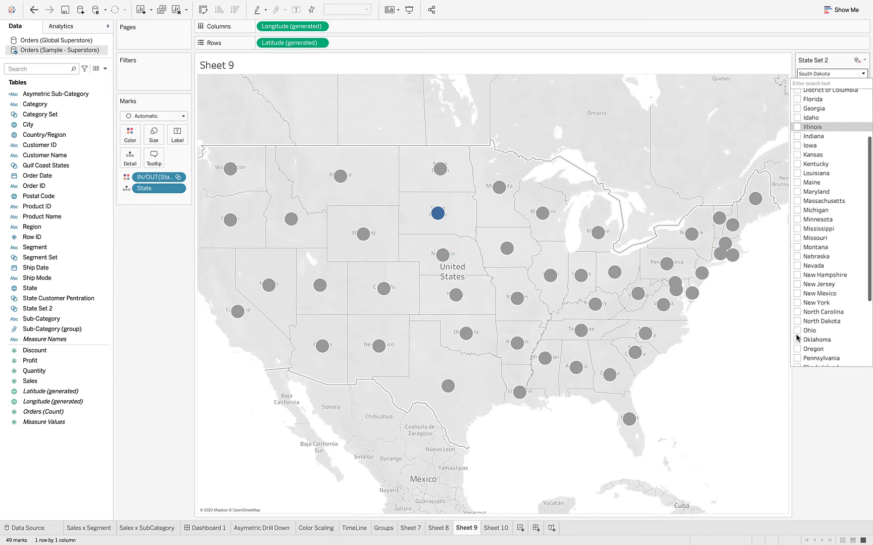
{"action": "scroll", "coordinate": [797, 337], "scroll_direction": "down", "scroll_amount": 2}
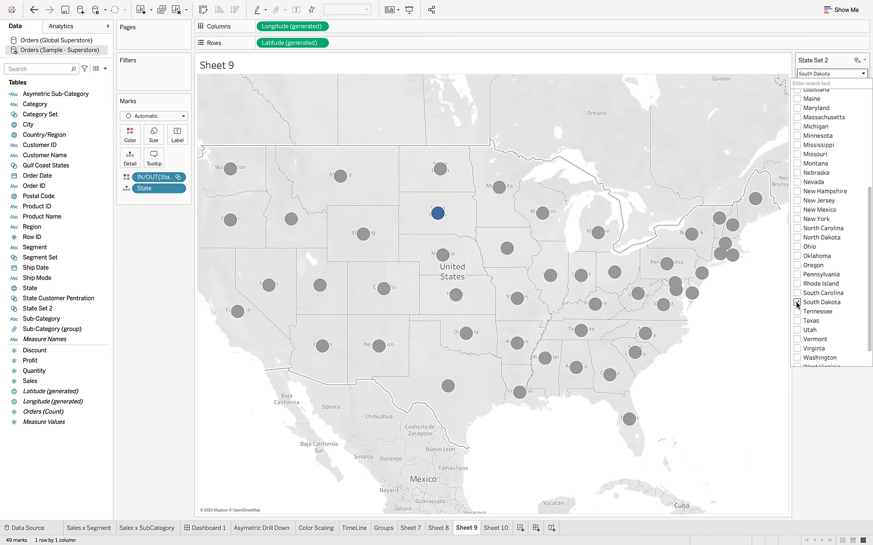
{"action": "left_click", "coordinate": [796, 303]}
{"action": "scroll", "coordinate": [821, 293], "scroll_direction": "up", "scroll_amount": 6}
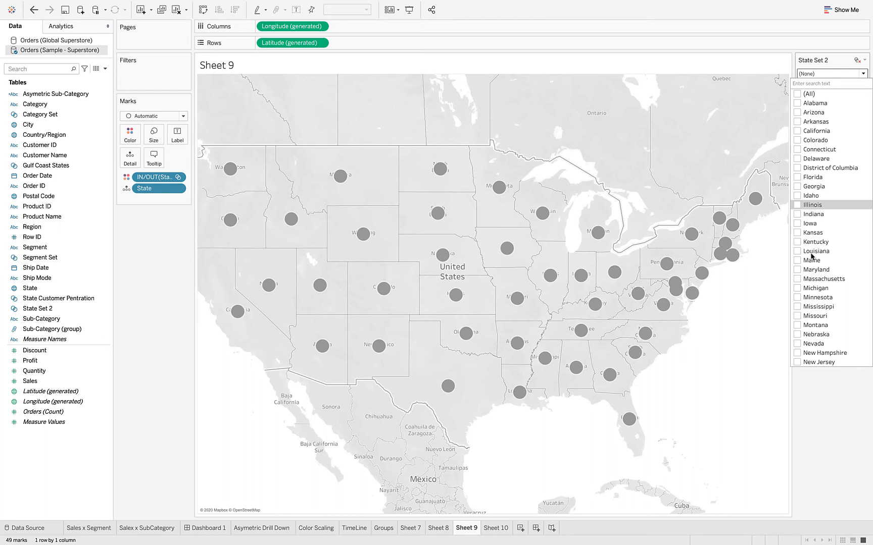
Step: Add the Gulf Coast states Texas, Louisiana, Mississippi, Alabama and Florida to State Set 2 and close the list
{"action": "scroll", "coordinate": [798, 253], "scroll_direction": "down", "scroll_amount": 6}
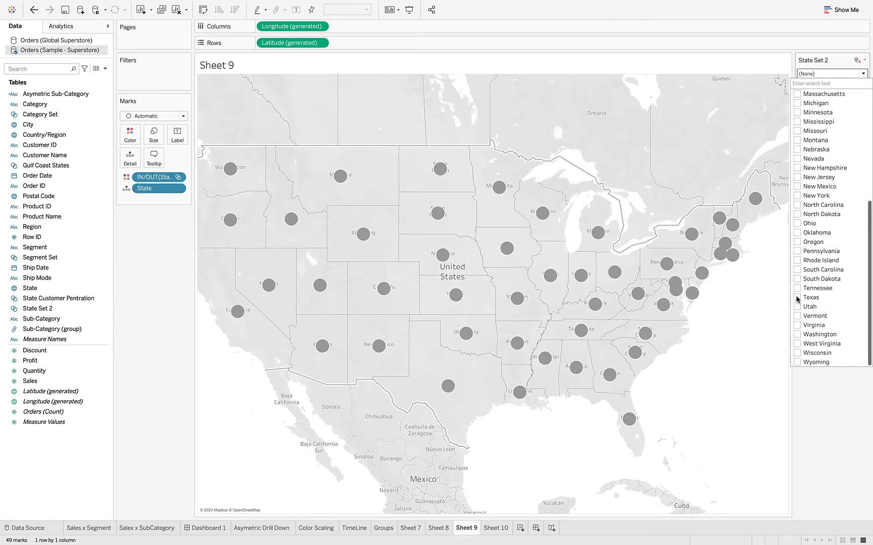
{"action": "left_click", "coordinate": [797, 298]}
{"action": "scroll", "coordinate": [797, 299], "scroll_direction": "up", "scroll_amount": 3}
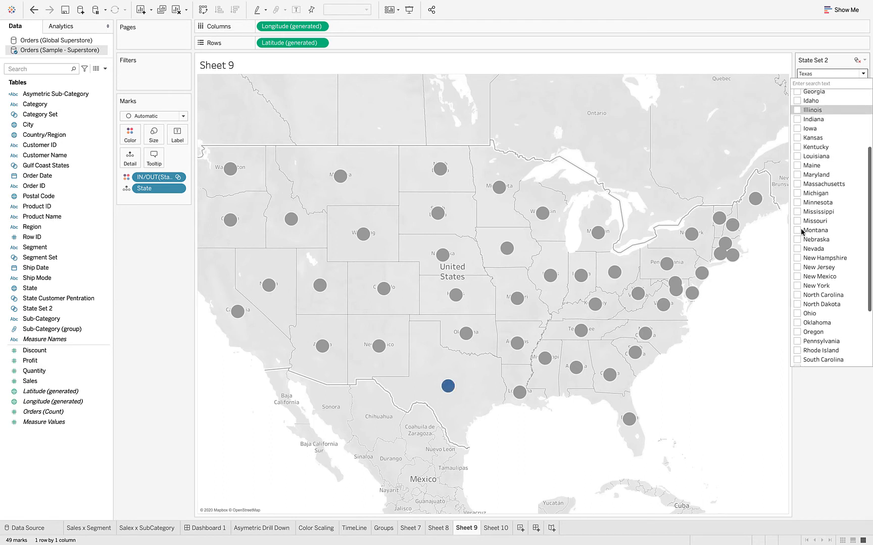
{"action": "left_click", "coordinate": [797, 157]}
{"action": "scroll", "coordinate": [797, 160], "scroll_direction": "down", "scroll_amount": 2}
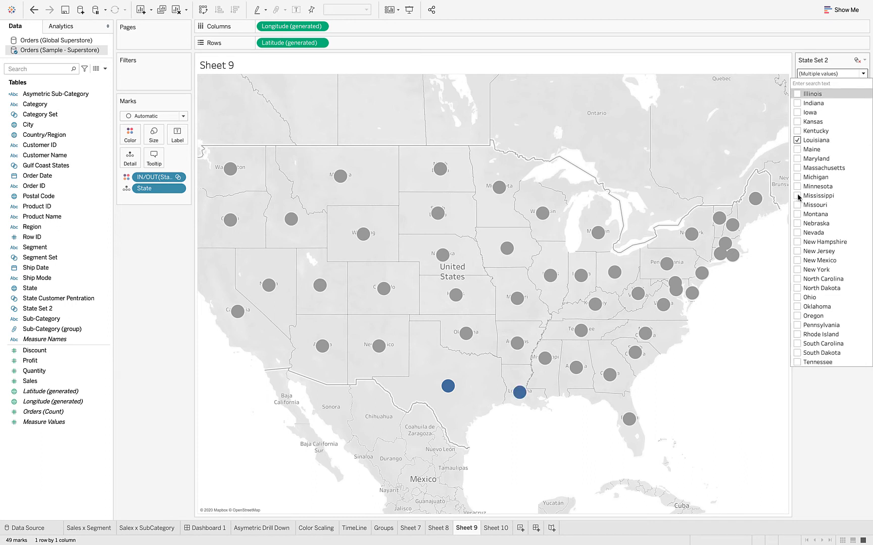
{"action": "left_click", "coordinate": [798, 196]}
{"action": "scroll", "coordinate": [800, 198], "scroll_direction": "up", "scroll_amount": 4}
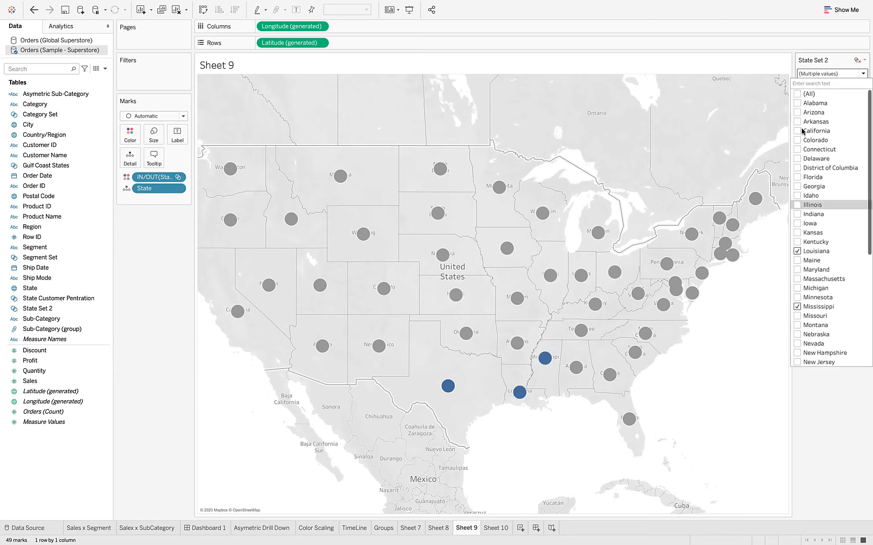
{"action": "left_click", "coordinate": [797, 103]}
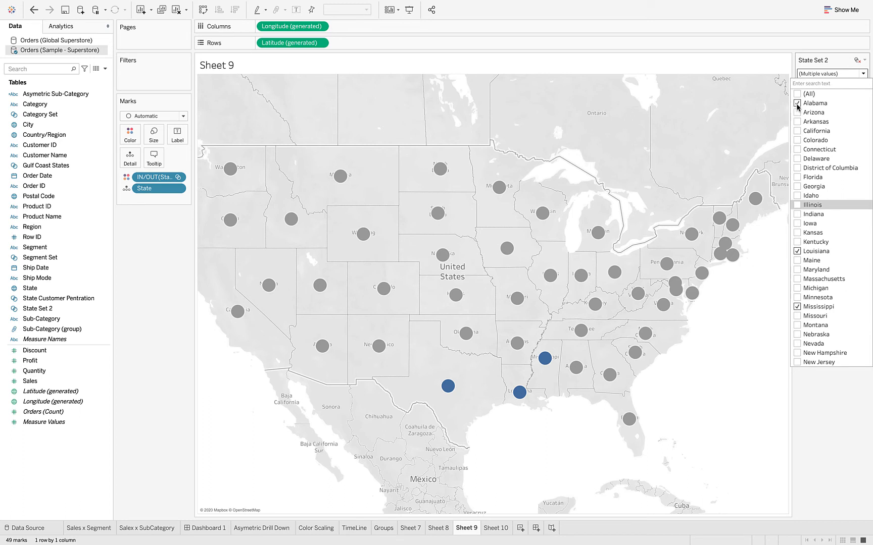
{"action": "left_click", "coordinate": [797, 177]}
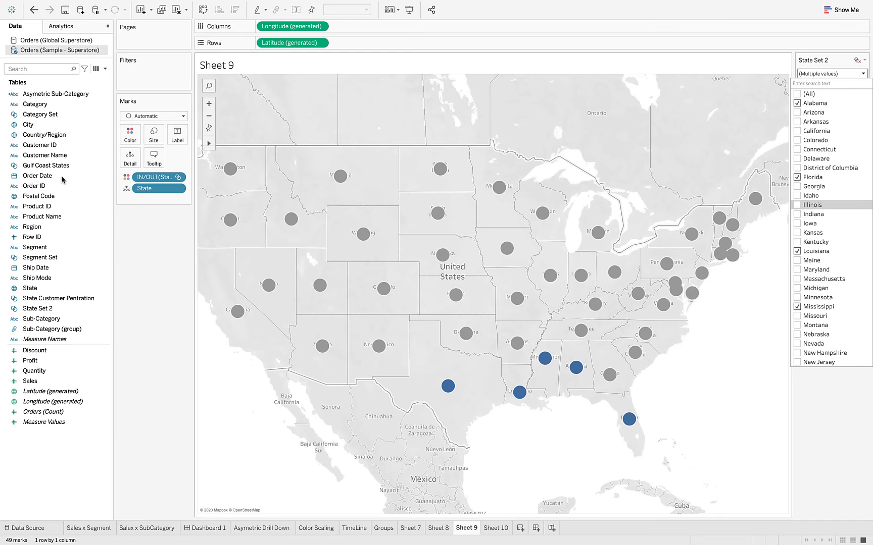
{"action": "left_click", "coordinate": [756, 62]}
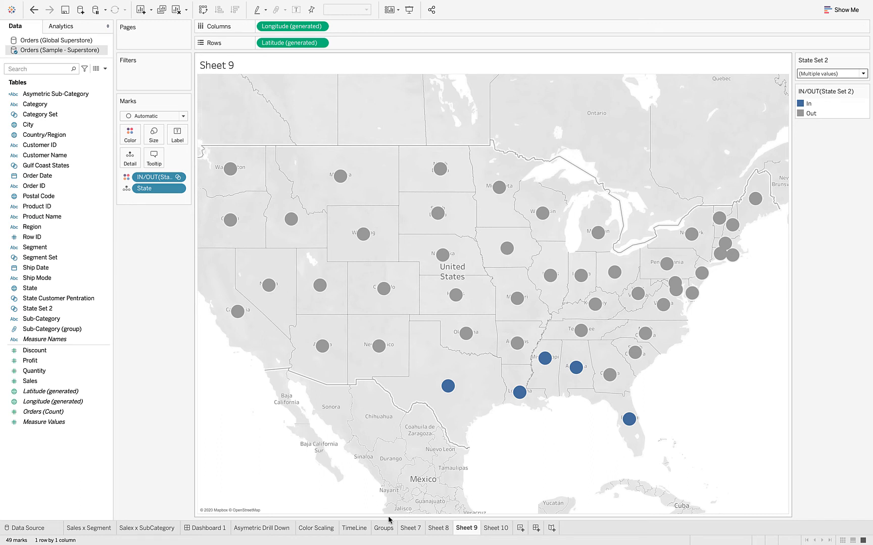
Step: On Sheet 10, build a bar chart of Sales by State Set 2 In/Out and State, sorted in descending order of sales
{"action": "left_click", "coordinate": [495, 528]}
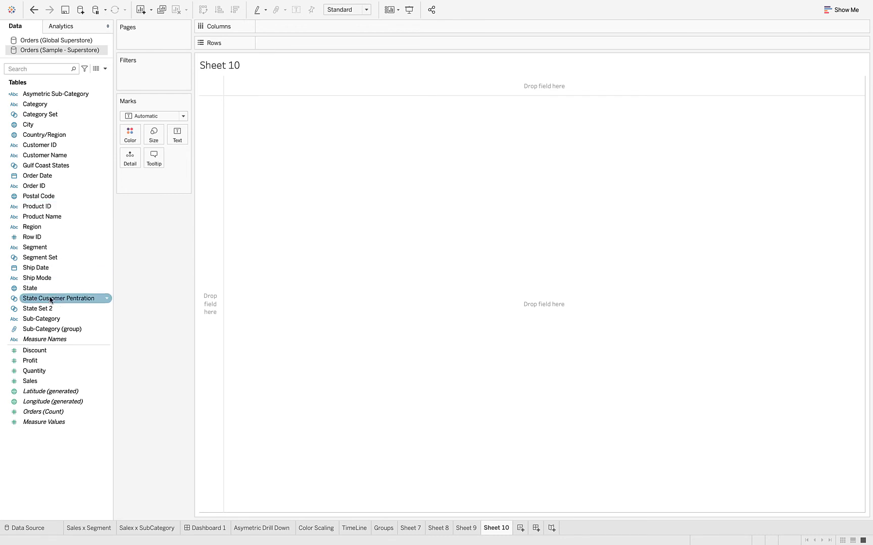
{"action": "left_click_drag", "start_coordinate": [39, 308], "coordinate": [284, 44]}
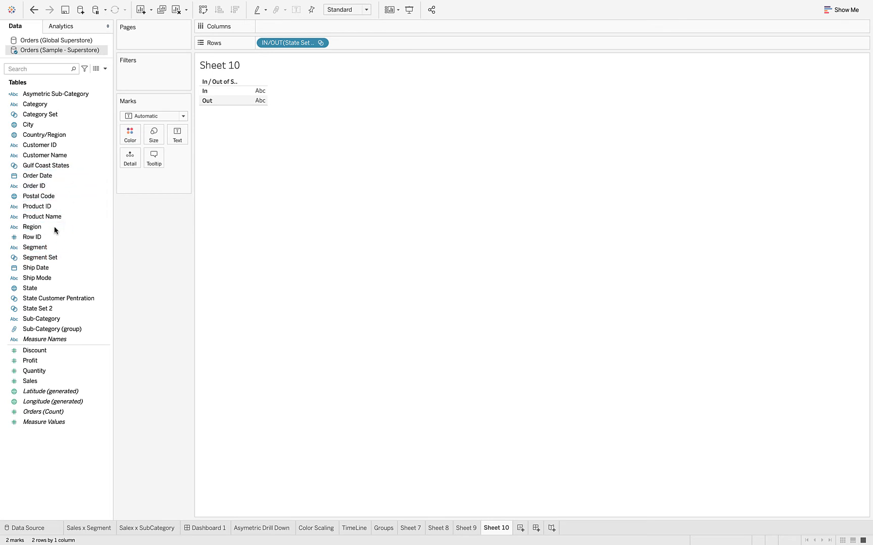
{"action": "left_click_drag", "start_coordinate": [35, 289], "coordinate": [360, 43]}
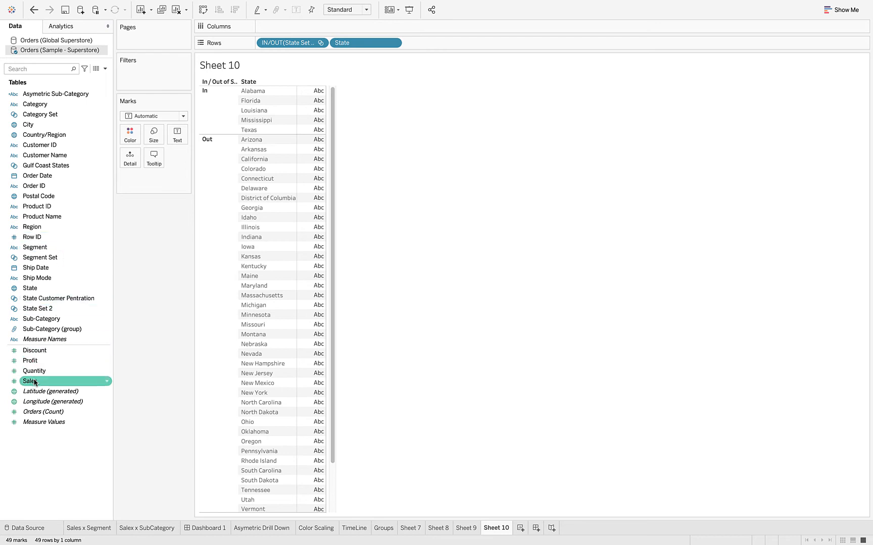
{"action": "left_click_drag", "start_coordinate": [30, 381], "coordinate": [290, 27]}
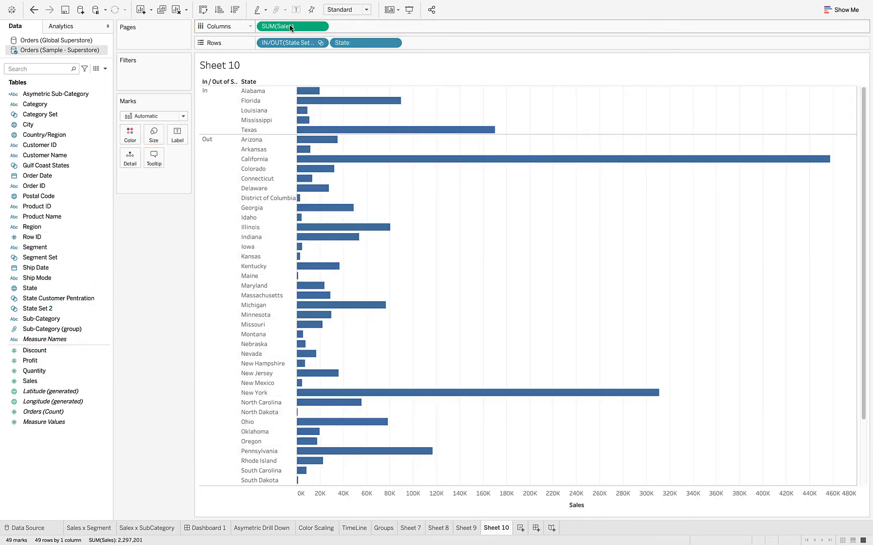
{"action": "left_click", "coordinate": [236, 10]}
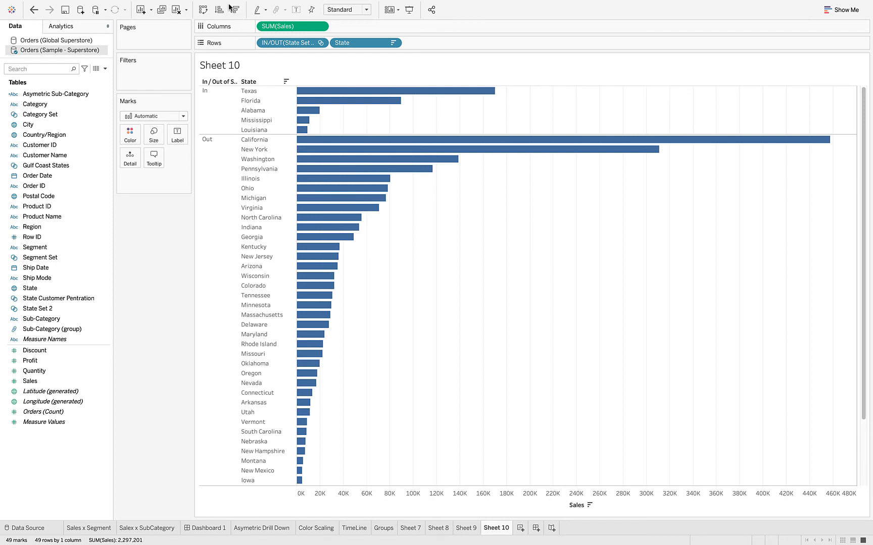
Step: Show the State Set 2 control on Sheet 10 and add Georgia to the set
{"action": "left_click", "coordinate": [320, 43]}
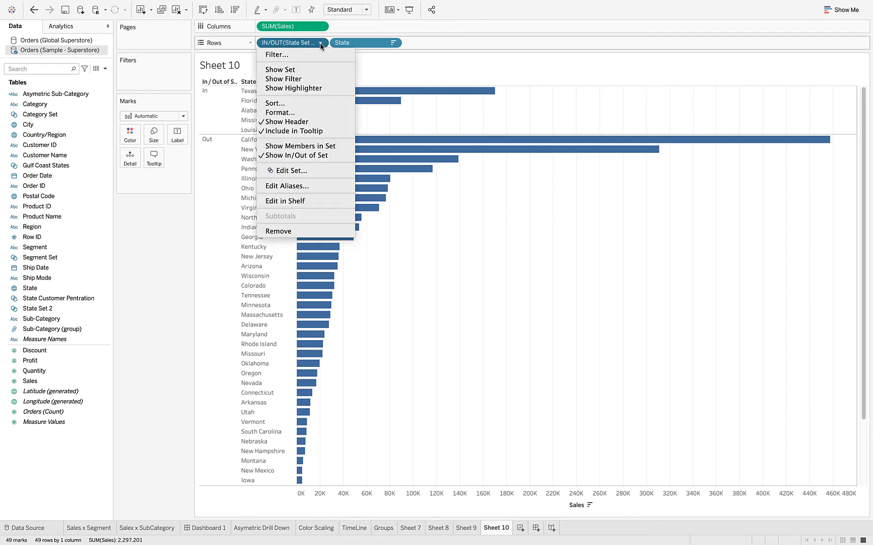
{"action": "left_click", "coordinate": [296, 72]}
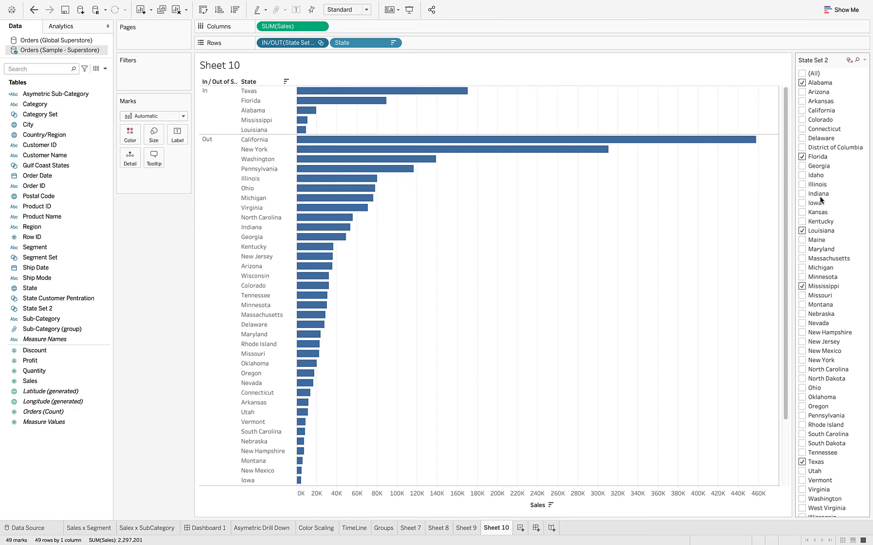
{"action": "left_click", "coordinate": [802, 166]}
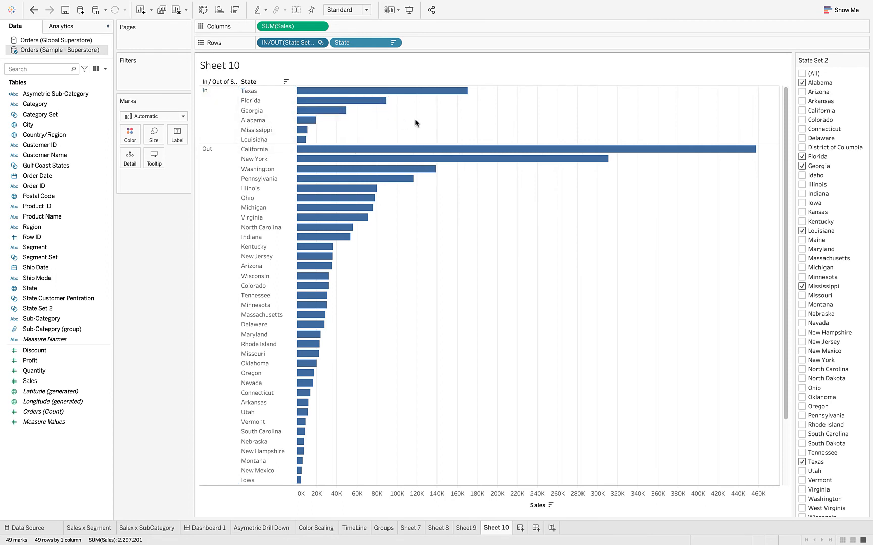
Step: Add all subtotals to the bar chart for the In and Out groups
{"action": "mouse_move", "coordinate": [358, 1]}
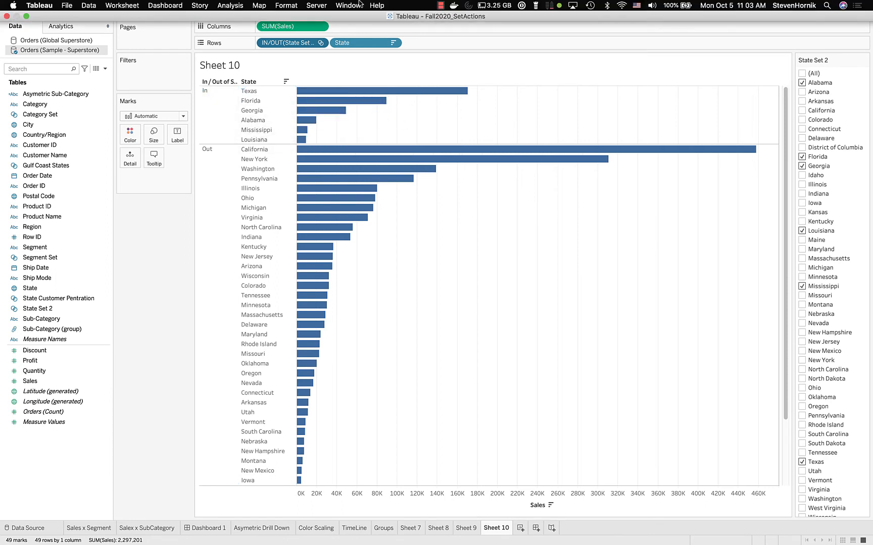
{"action": "left_click", "coordinate": [238, 6]}
{"action": "mouse_move", "coordinate": [259, 95]}
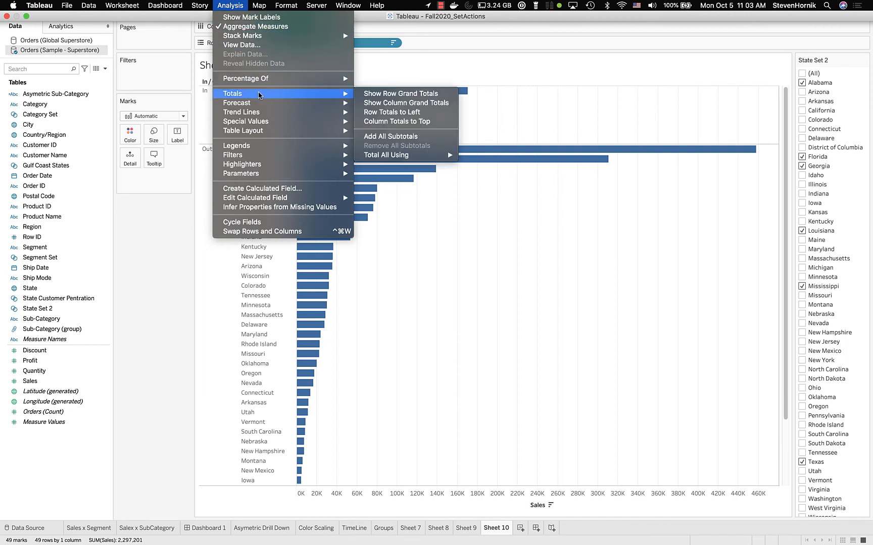
{"action": "left_click", "coordinate": [389, 137]}
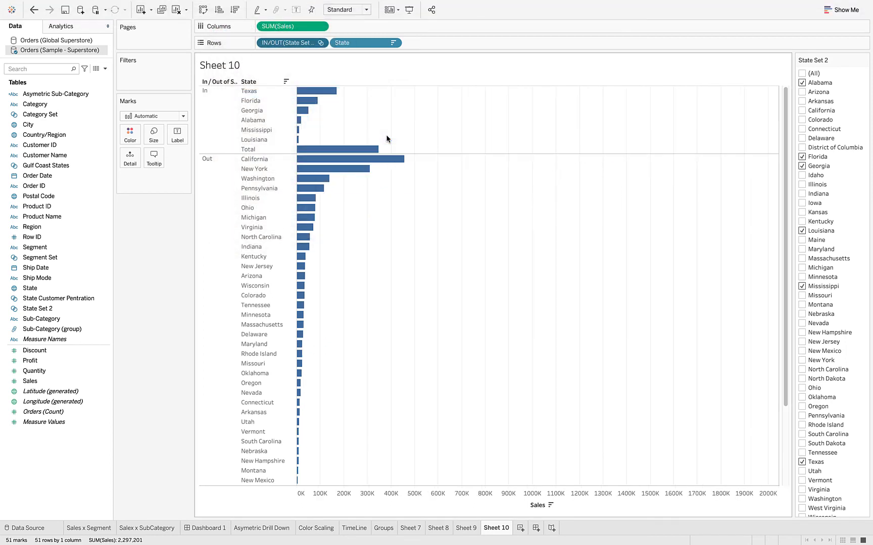
{"action": "mouse_move", "coordinate": [360, 151]}
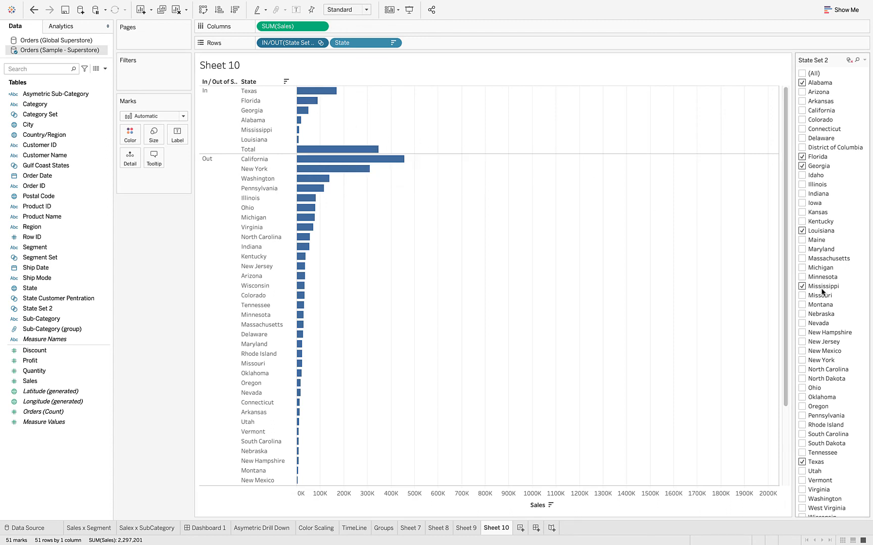
Step: Check the set's coloring on the Sheet 9 map, then return to Sheet 10 and add North Carolina and South Carolina to State Set 2
{"action": "left_click", "coordinate": [466, 528]}
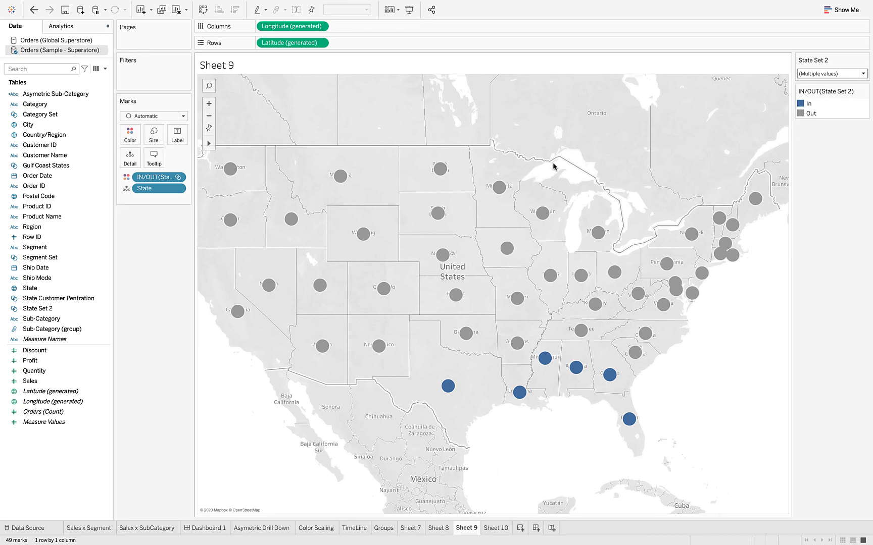
{"action": "left_click", "coordinate": [494, 529]}
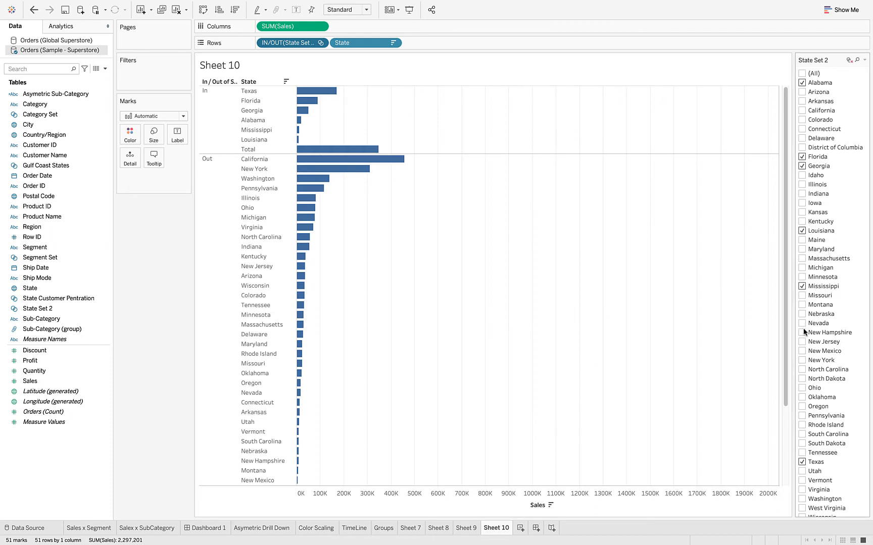
{"action": "left_click", "coordinate": [800, 368]}
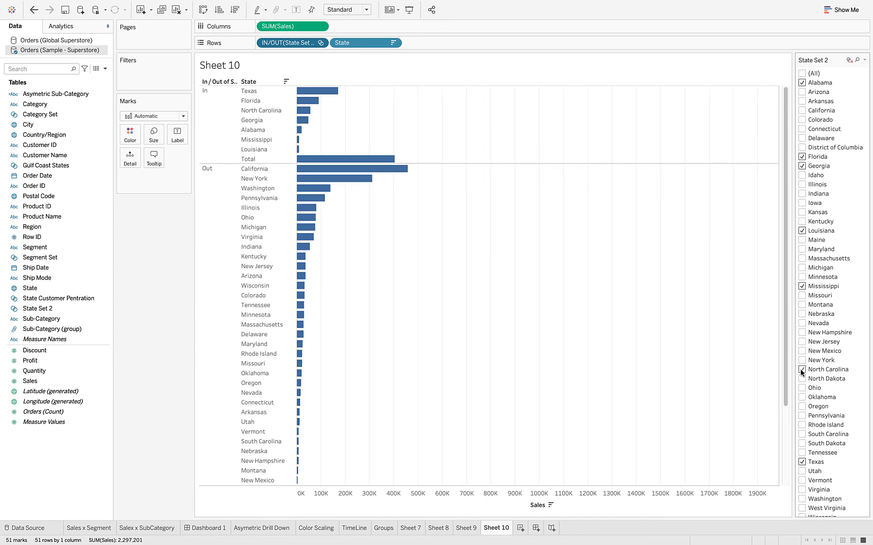
{"action": "scroll", "coordinate": [800, 369], "scroll_direction": "down", "scroll_amount": 1}
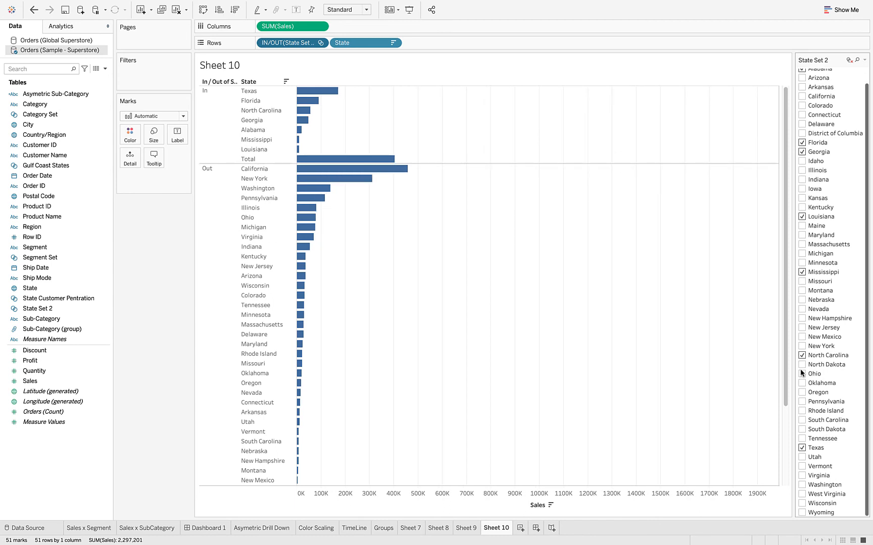
{"action": "left_click", "coordinate": [802, 419]}
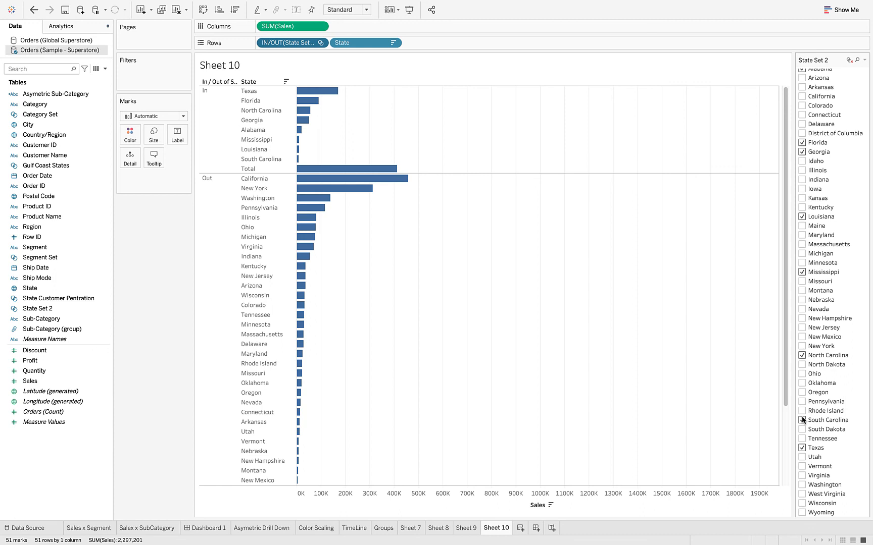
{"action": "mouse_move", "coordinate": [365, 170]}
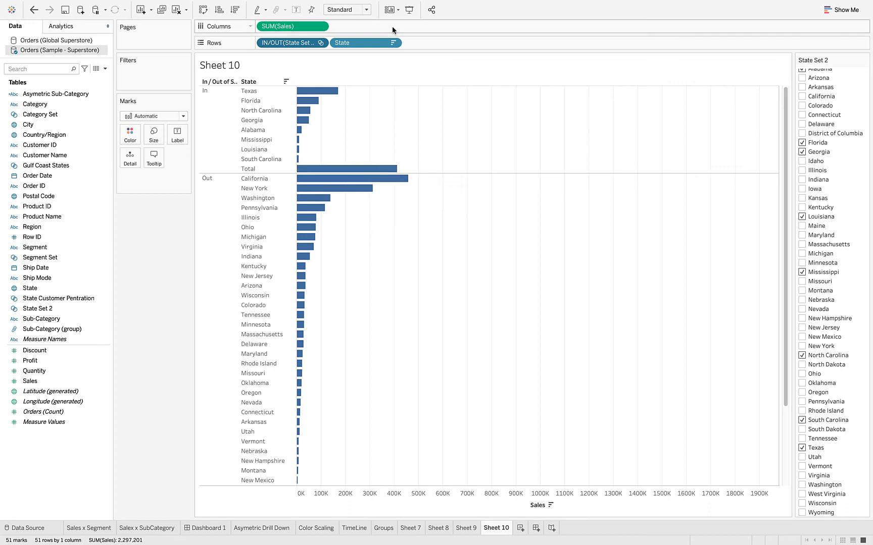
Step: Fit the bar chart to Entire View and remove North Carolina, South Carolina and Georgia from State Set 2
{"action": "left_click", "coordinate": [366, 10]}
{"action": "left_click", "coordinate": [362, 42]}
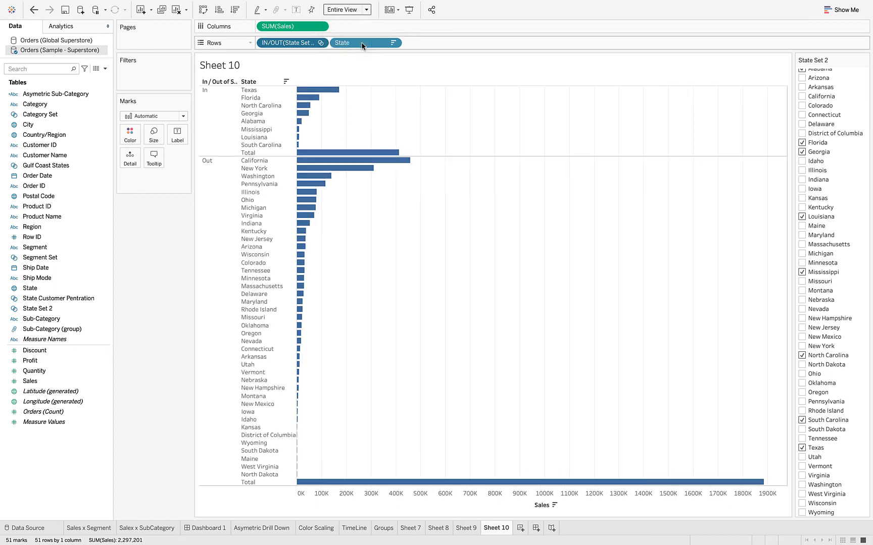
{"action": "left_click", "coordinate": [802, 355]}
{"action": "left_click", "coordinate": [802, 419]}
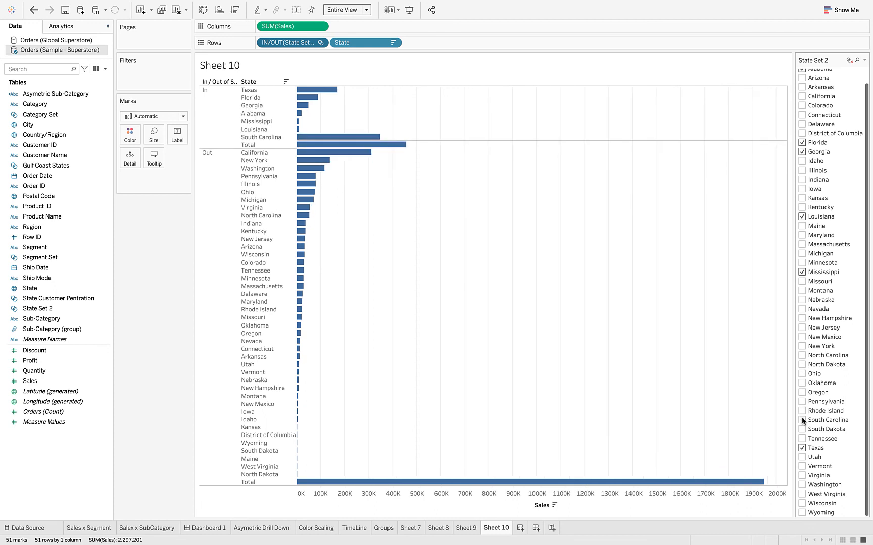
{"action": "left_click", "coordinate": [800, 151]}
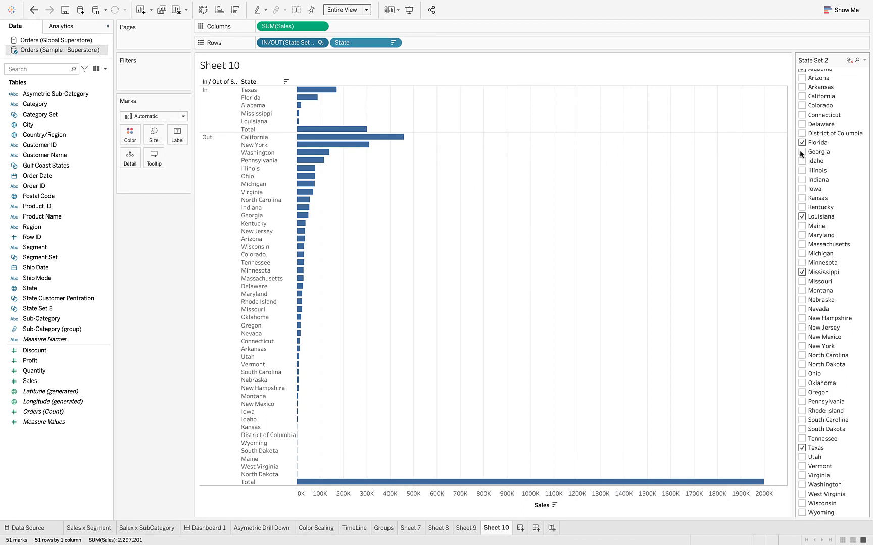